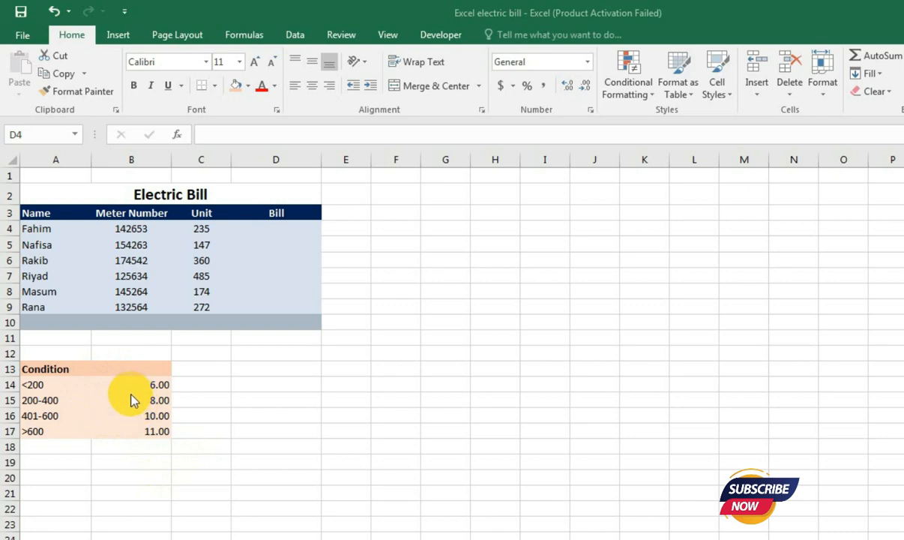
# - Start an IF formula in D4 that returns C4*6 when the unit value in C4 is less than 200
pyautogui.click(267, 228)
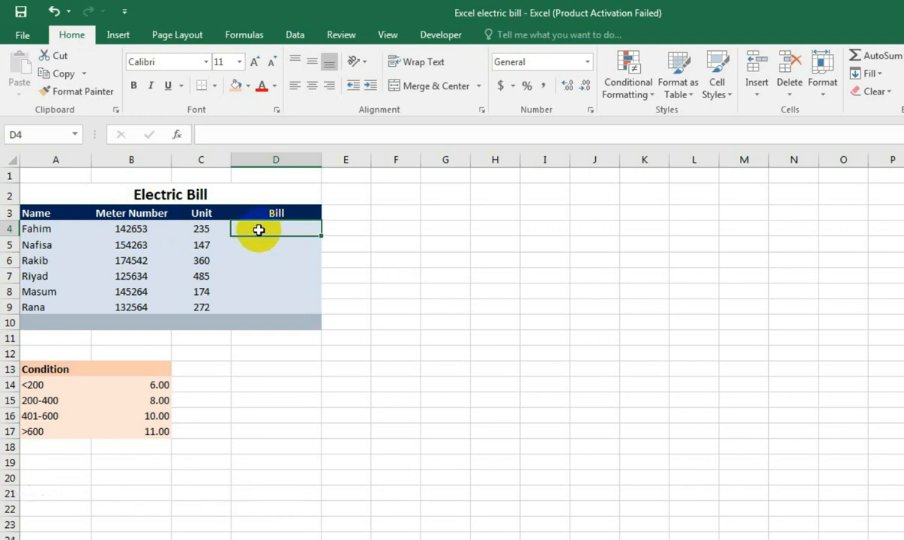
pyautogui.write('=if')
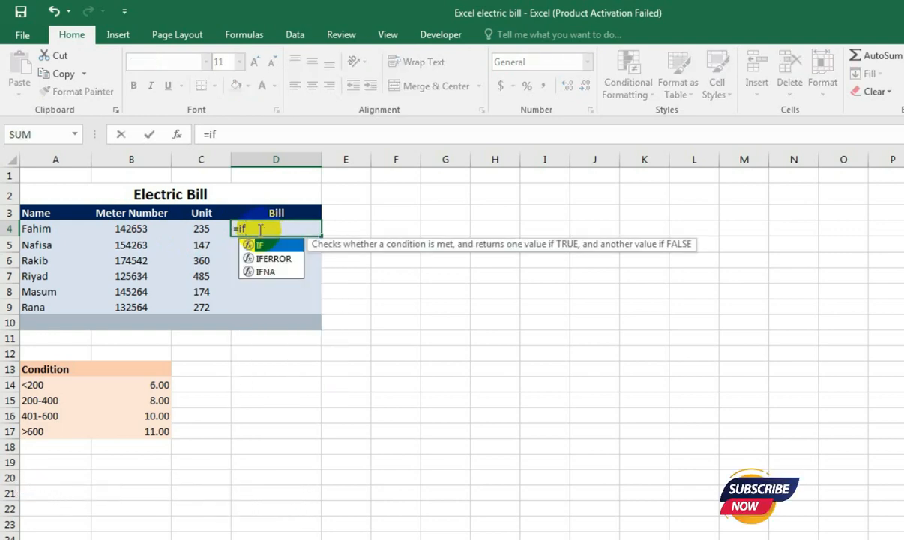
pyautogui.write('(')
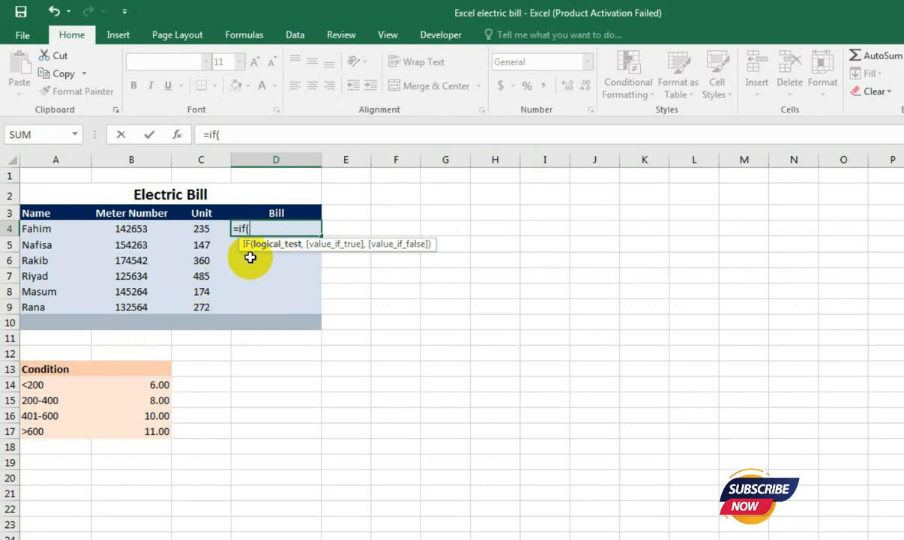
pyautogui.click(202, 228)
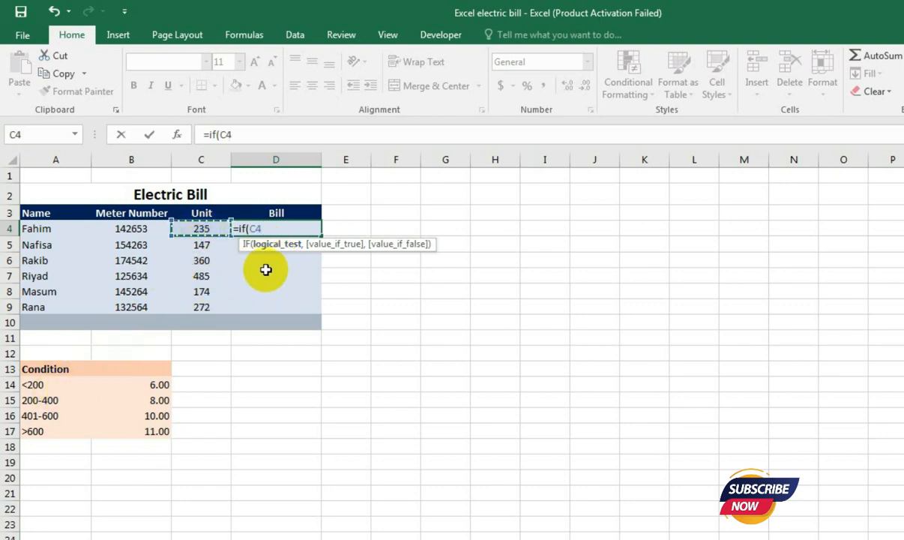
pyautogui.write('<200')
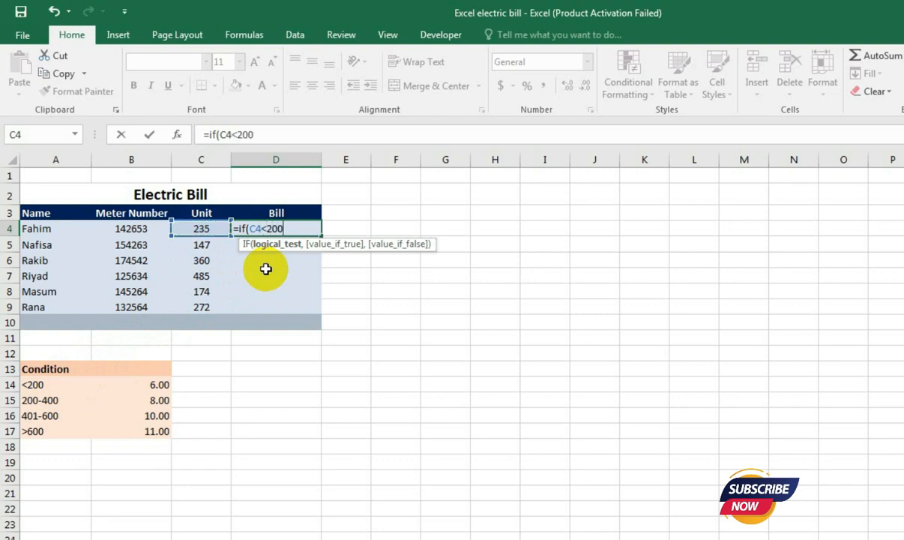
pyautogui.write(',')
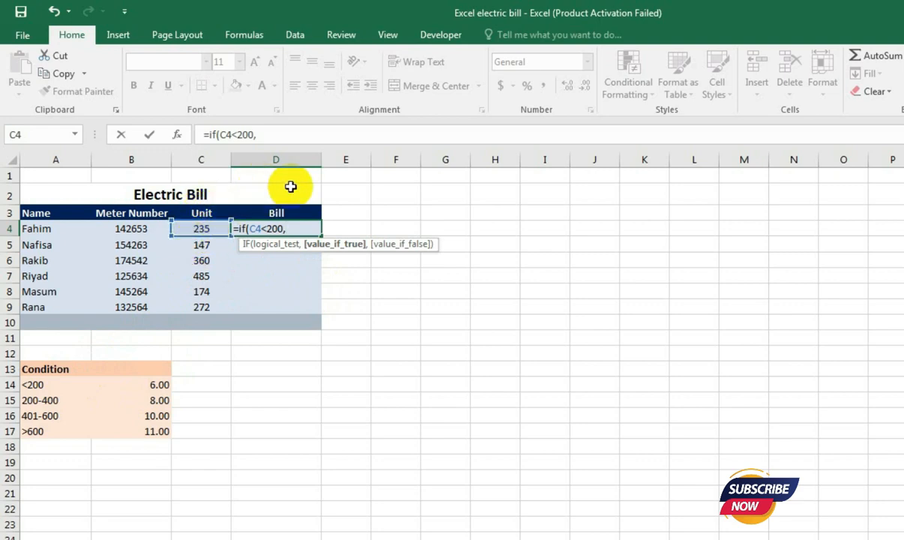
pyautogui.write('c4')
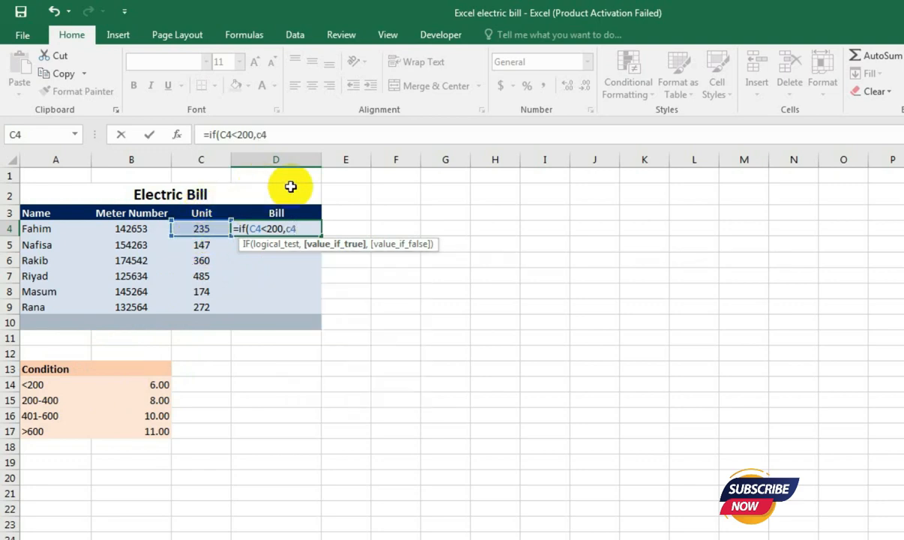
pyautogui.write('*6,')
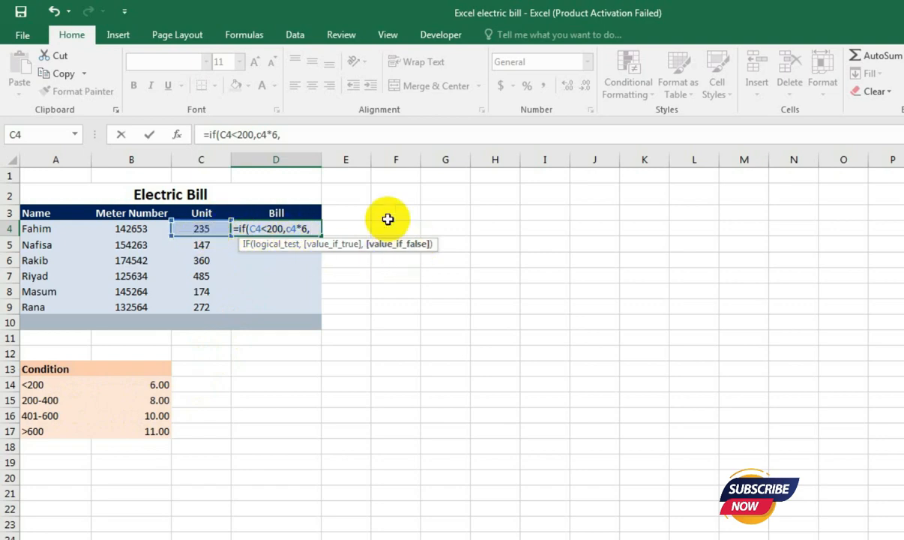
# - Nest a second IF as the false value, with an AND test for C4>=200 and C4<=400
pyautogui.write('if')
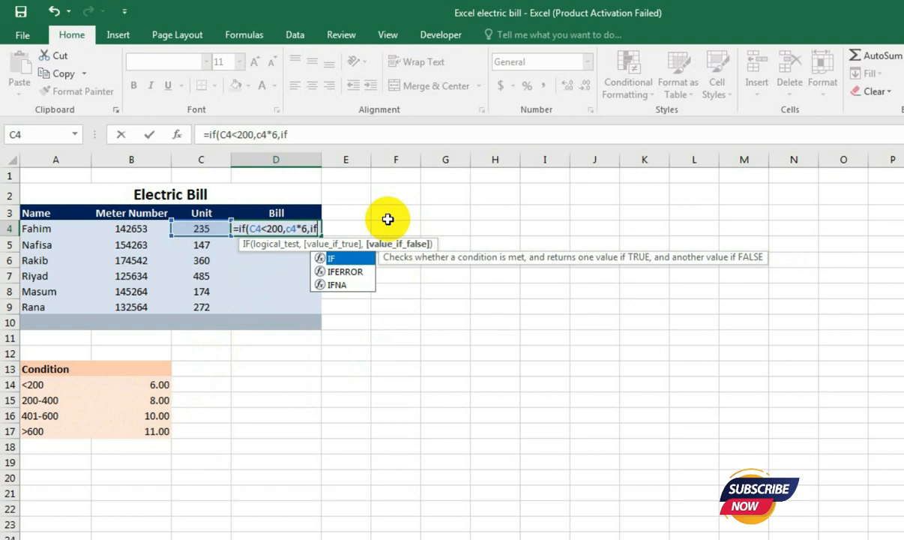
pyautogui.write('(')
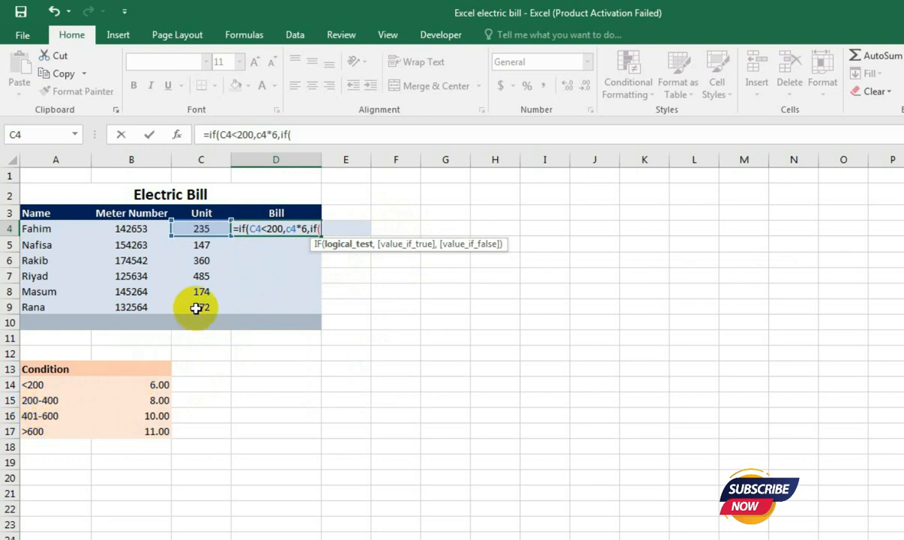
pyautogui.write('and')
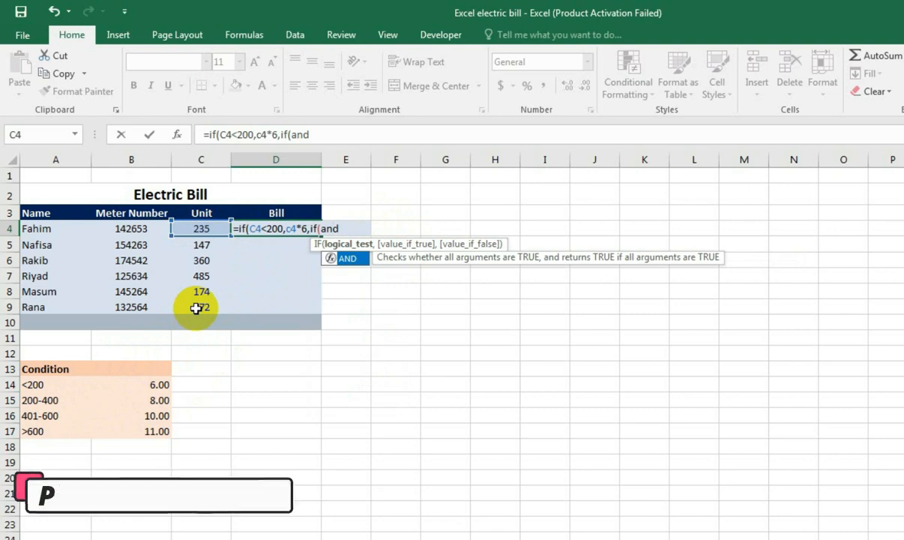
pyautogui.write('(')
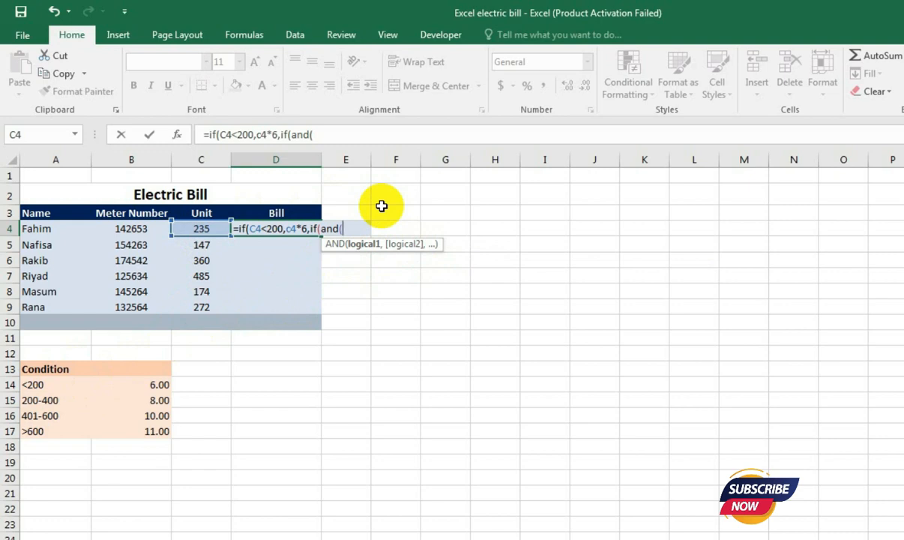
pyautogui.write('c4>=200')
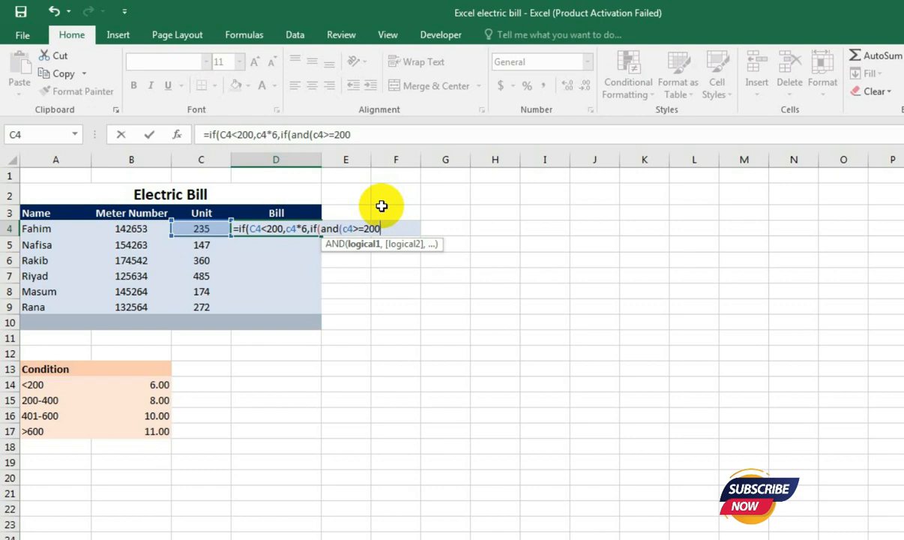
pyautogui.write(',c4')
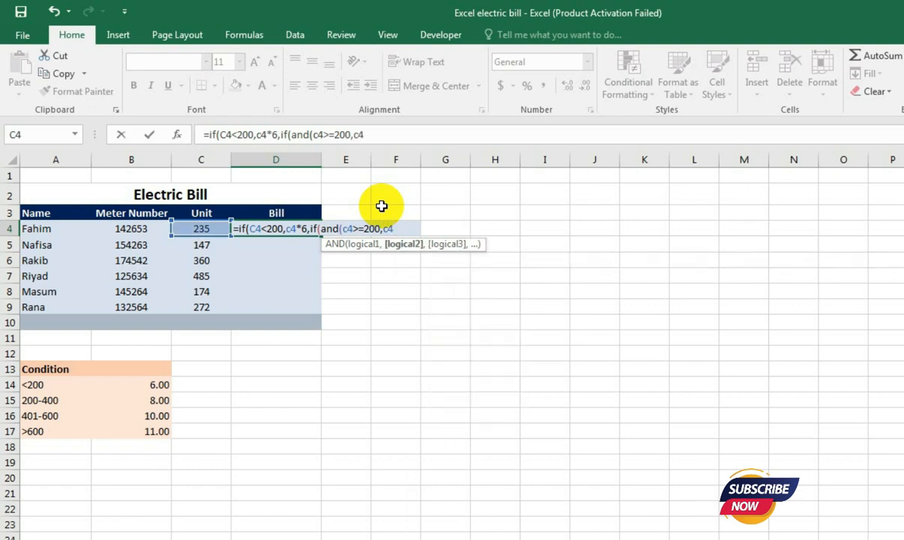
pyautogui.write('<=400')
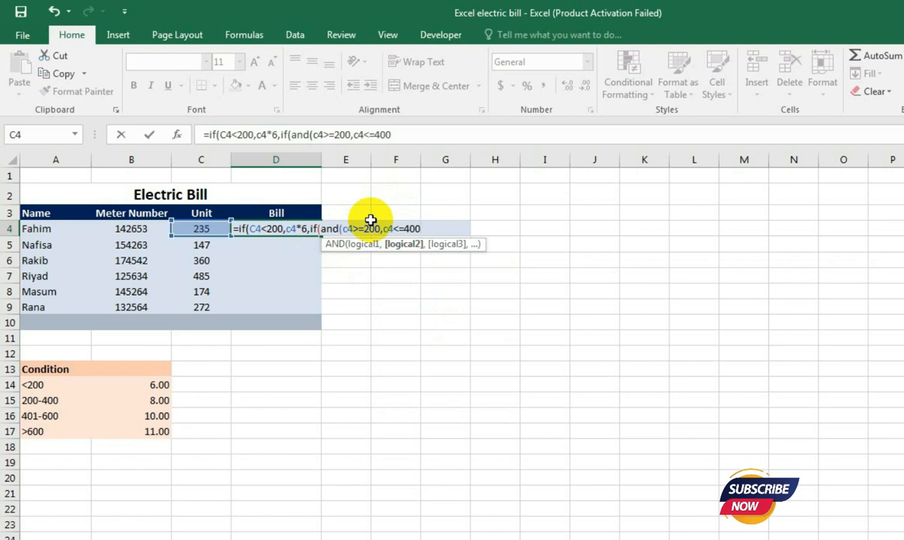
pyautogui.write(')')
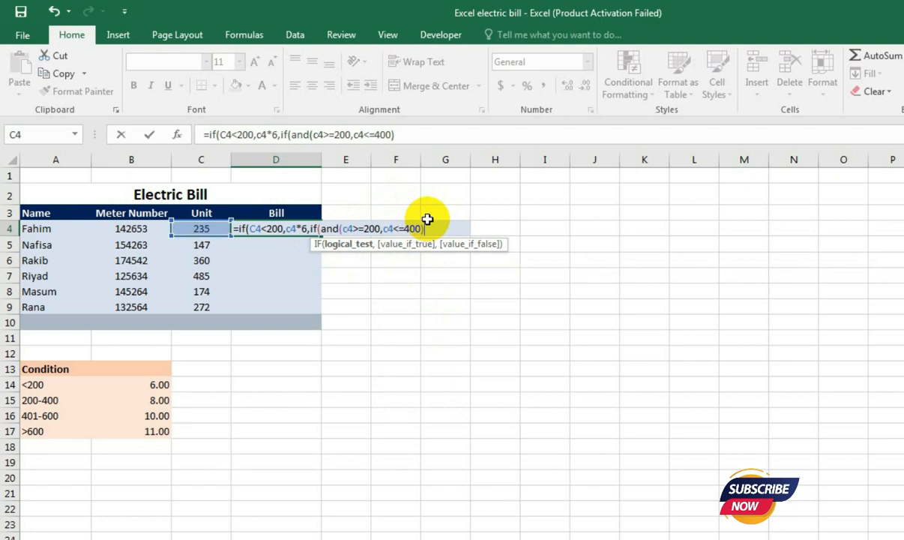
pyautogui.write(',')
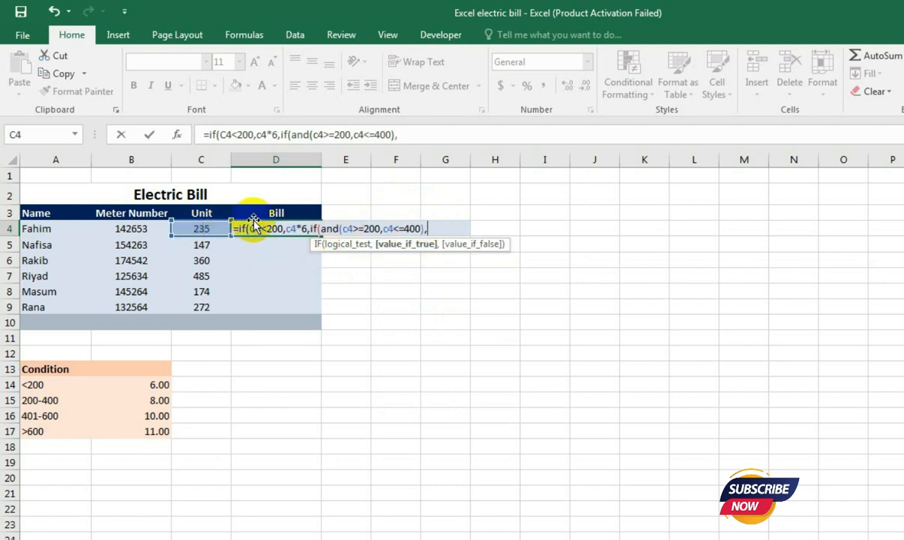
pyautogui.write('c4*')
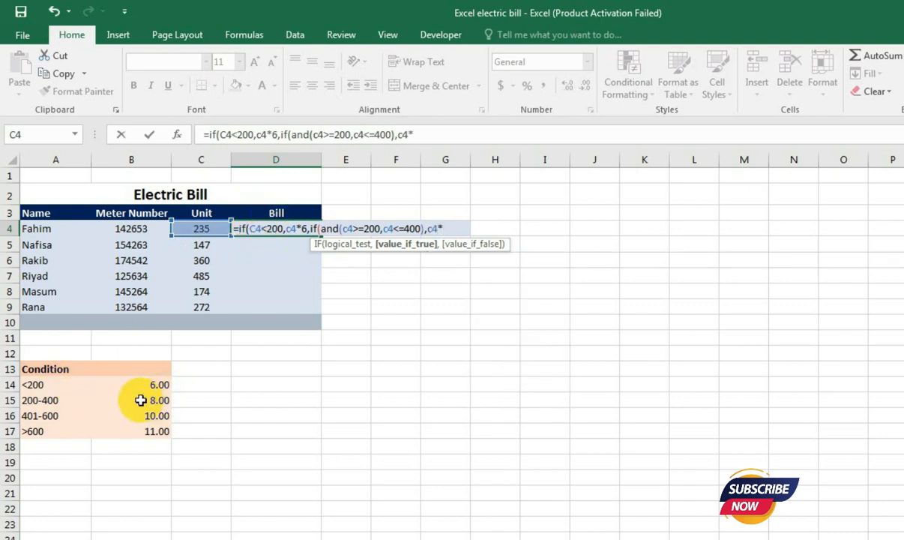
pyautogui.write('8,')
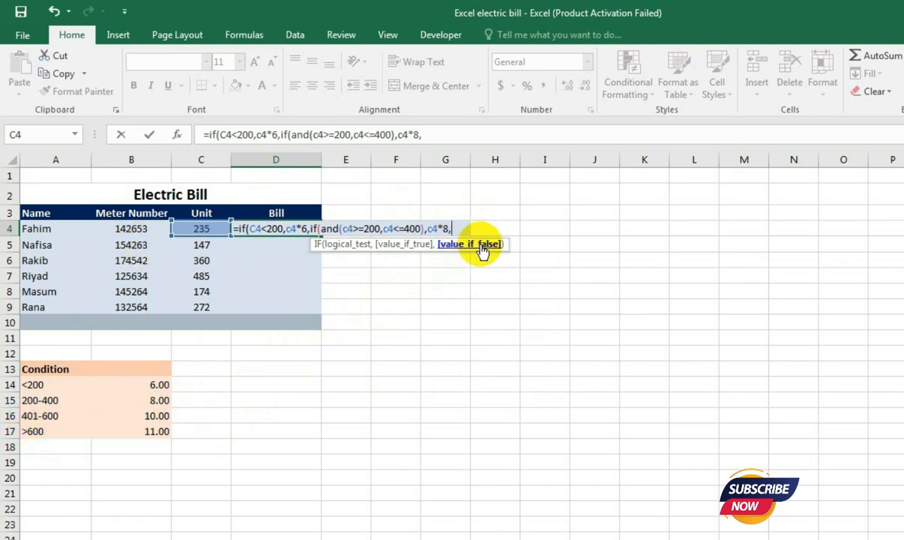
# - Nest a third IF as the next false value, with an AND test for C4>400 and C4<=600
pyautogui.write('if')
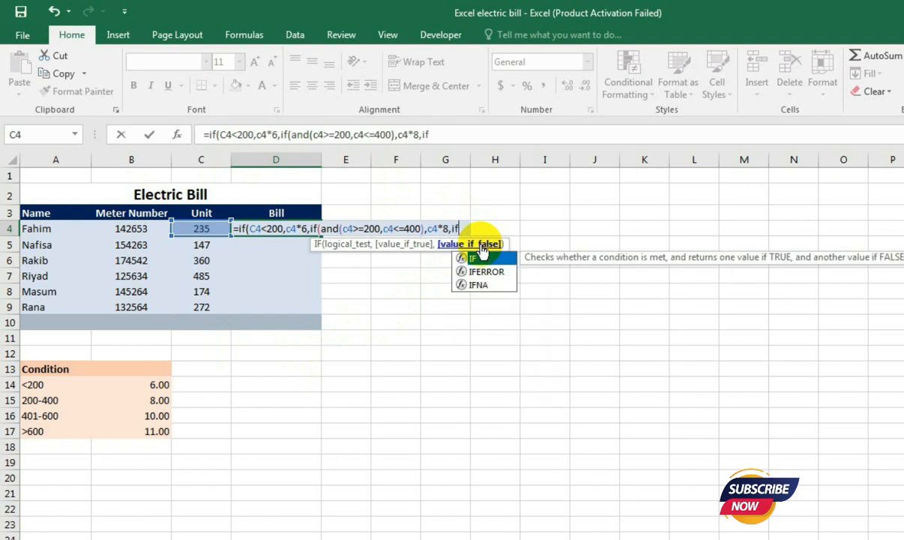
pyautogui.write('(and')
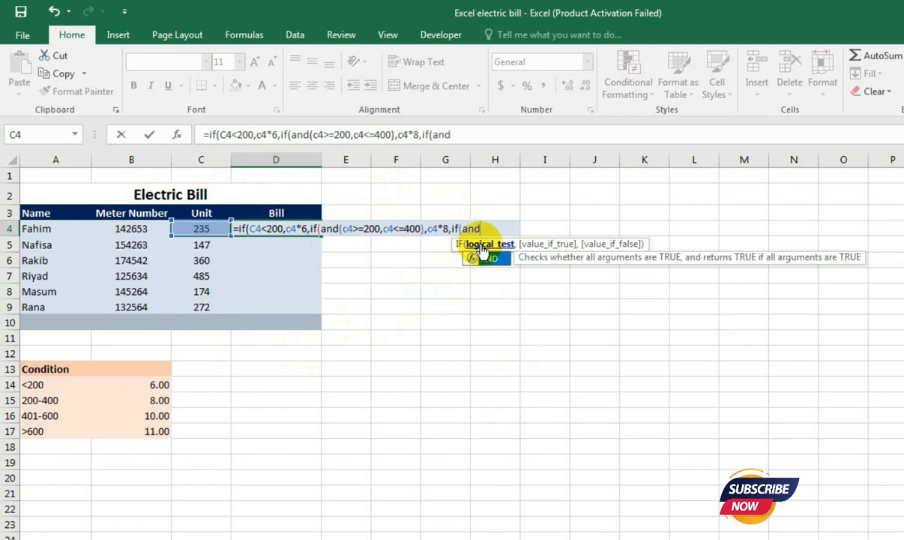
pyautogui.write('(')
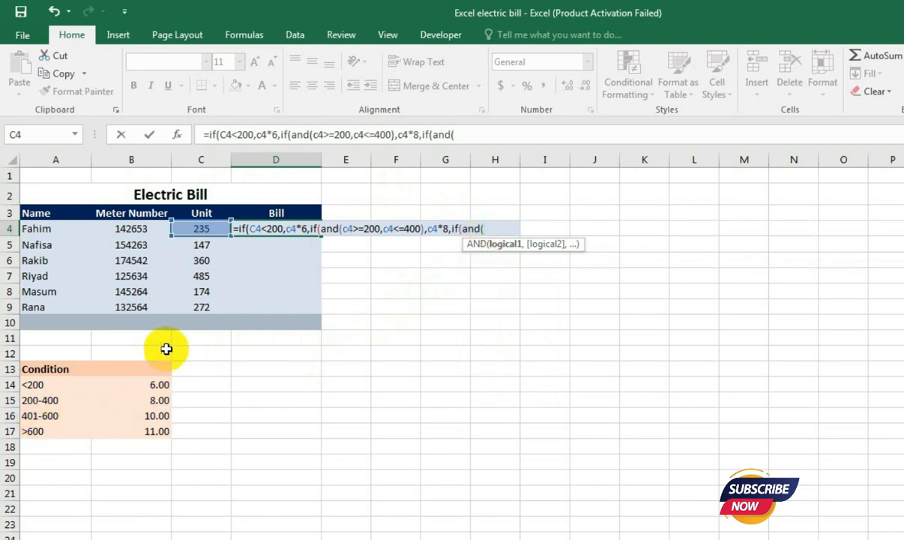
pyautogui.write('c4>400')
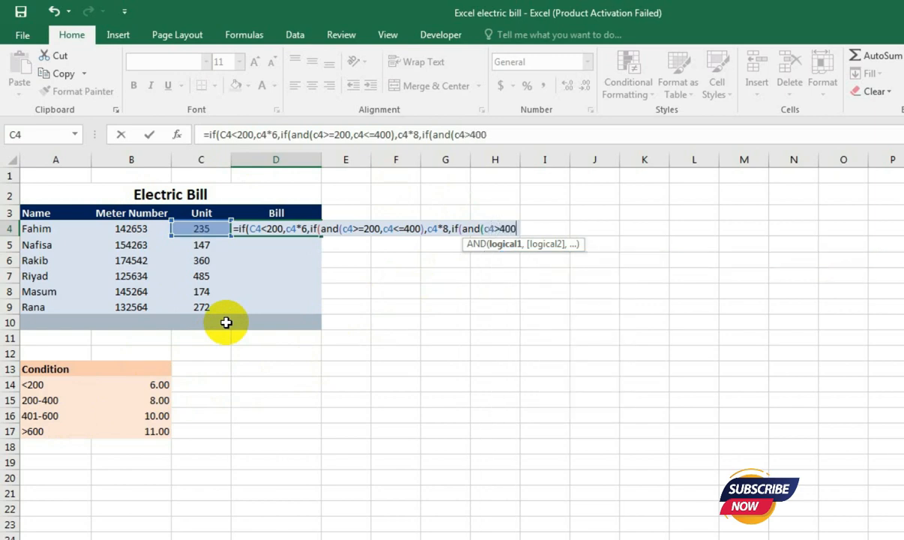
pyautogui.write(',')
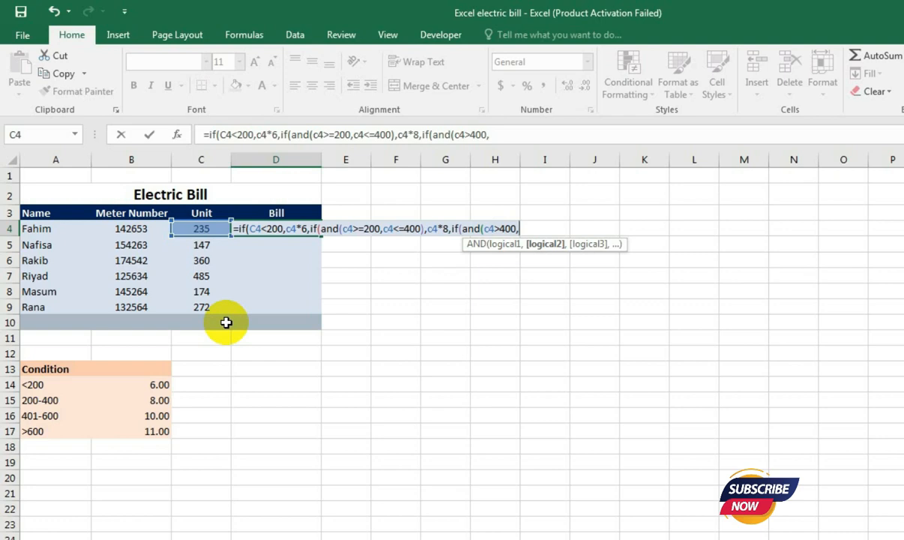
pyautogui.write('c4')
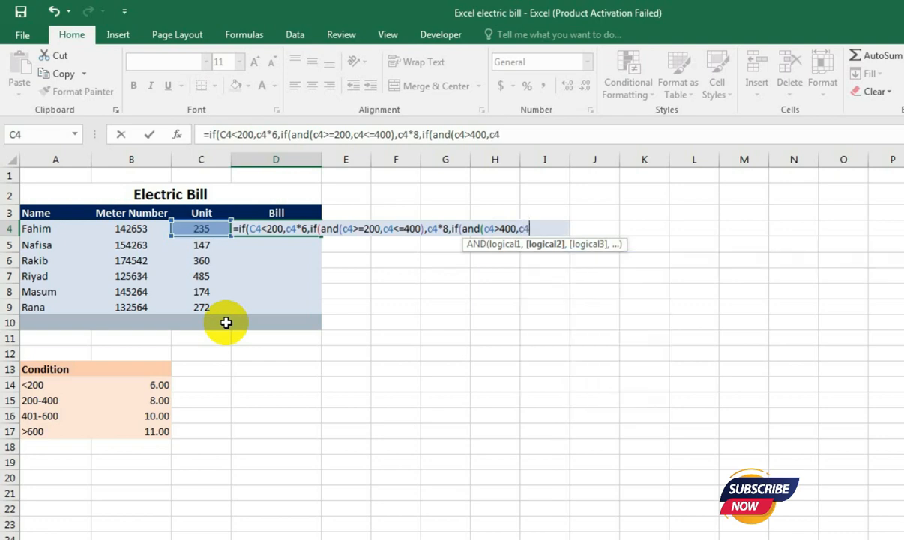
pyautogui.write('<=')
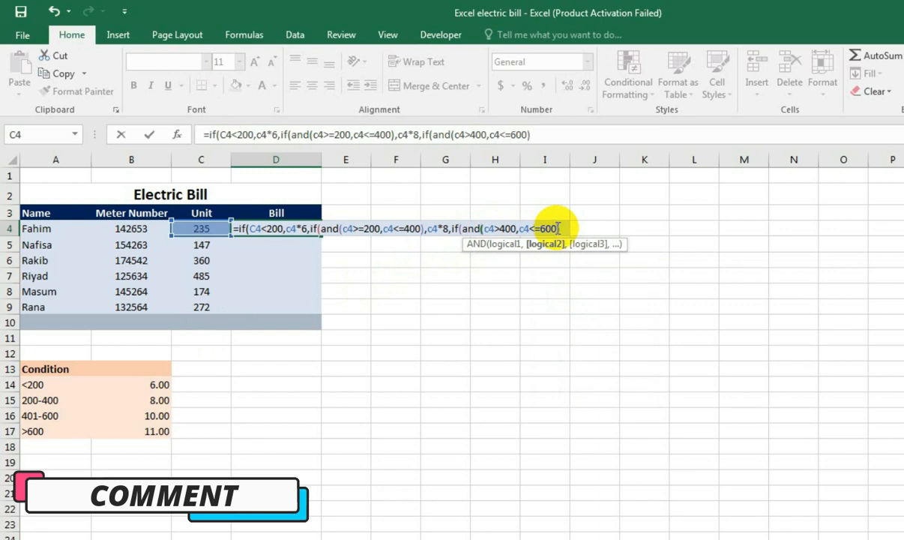
pyautogui.write('600)')
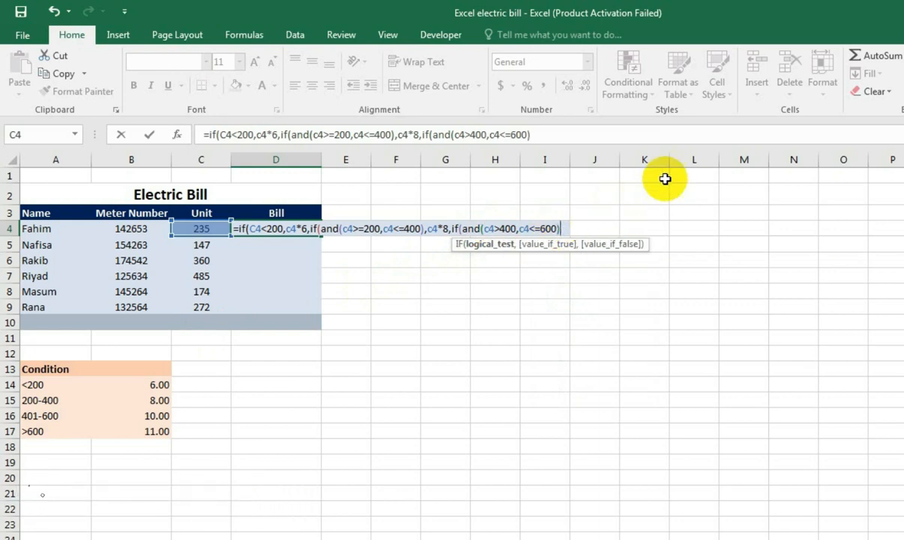
pyautogui.write(',')
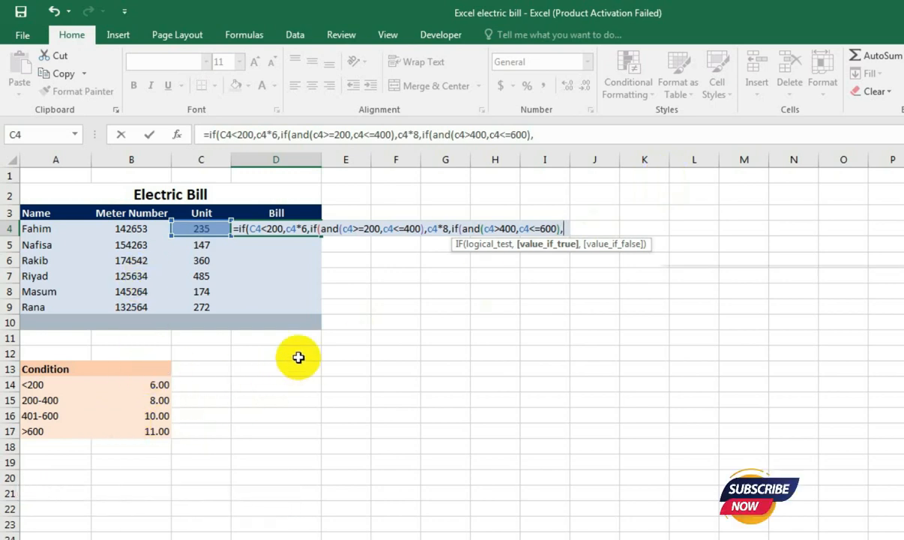
pyautogui.write('c4*10')
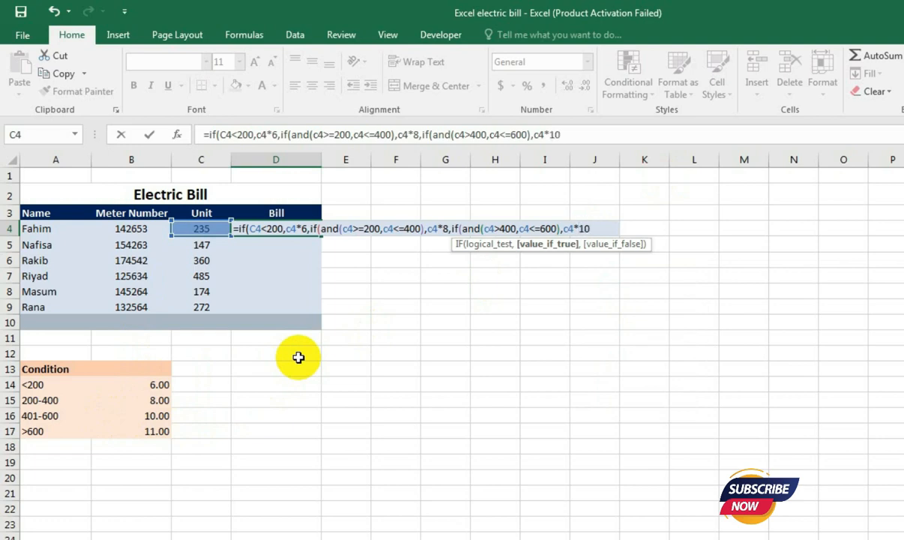
pyautogui.write(',')
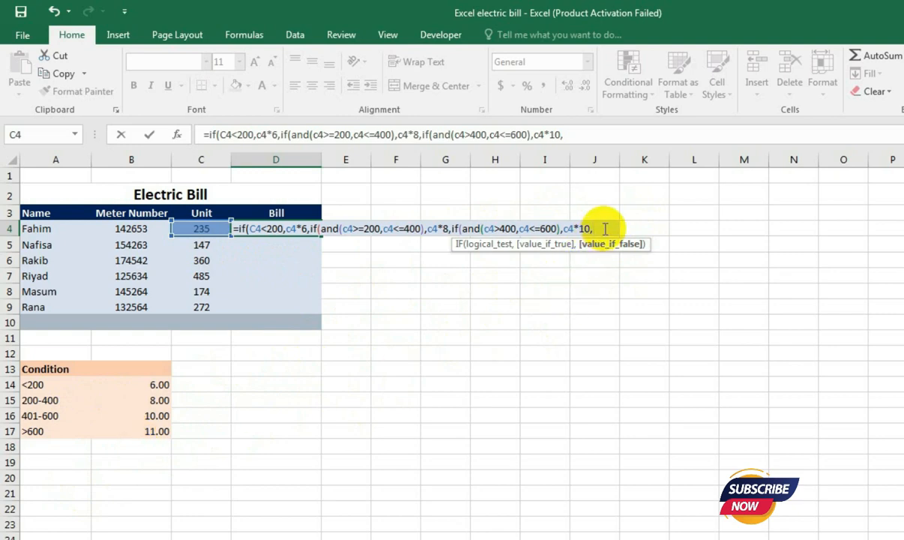
# - Return C4*10 for the 401-600 range and C4*11 otherwise, close all three IFs and commit the formula in D4
pyautogui.write('c4*11')
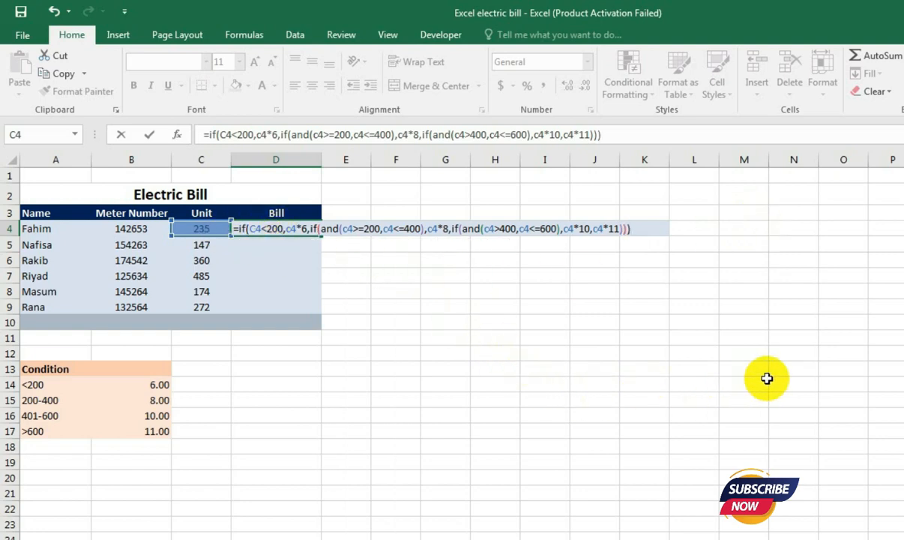
pyautogui.press('Return')
pyautogui.press('Up')
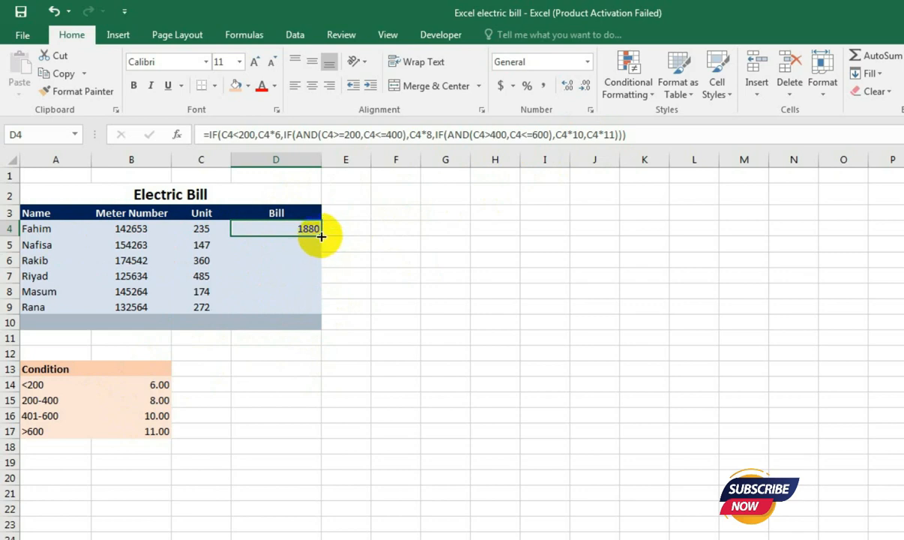
# - Fill the bill formula from D4 down through D9 for the remaining customers
pyautogui.moveTo(321, 236); pyautogui.dragTo(309, 307)
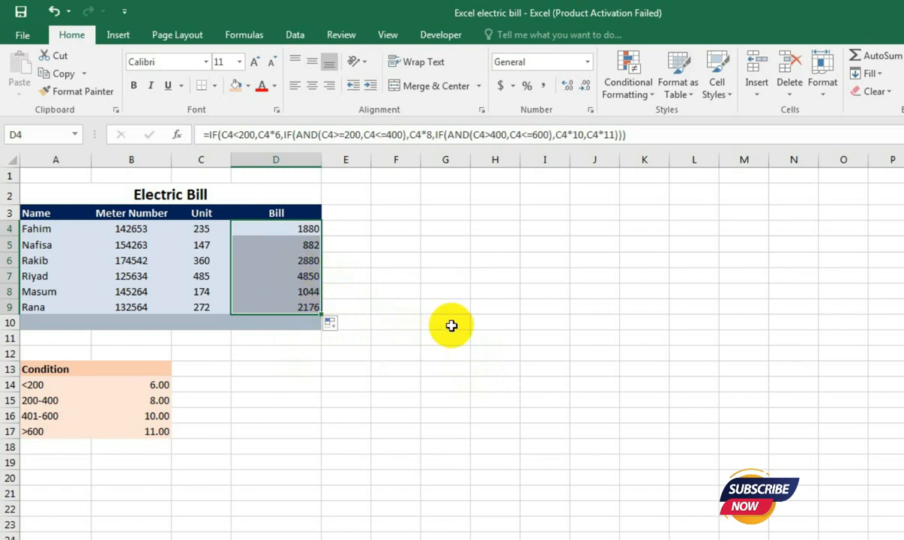
pyautogui.hotkey('ctrl', 'z')
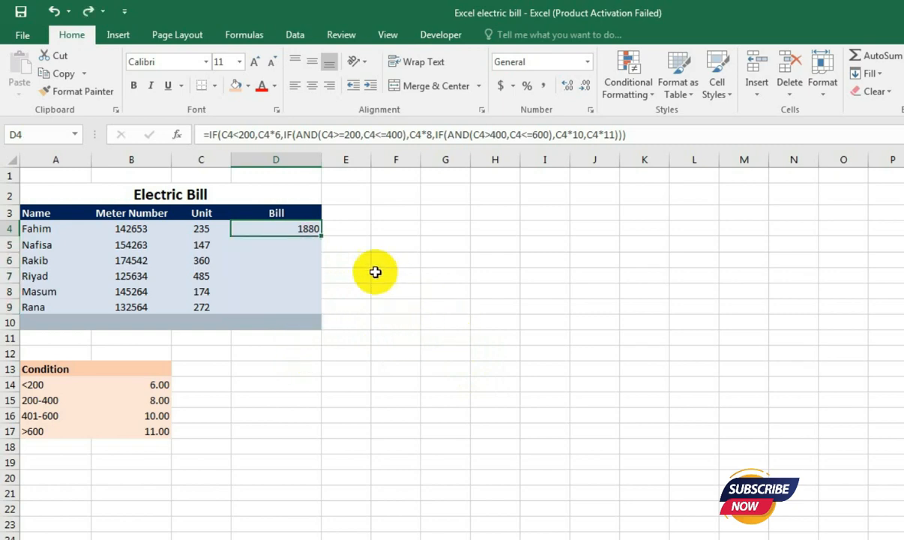
pyautogui.doubleClick(321, 234)
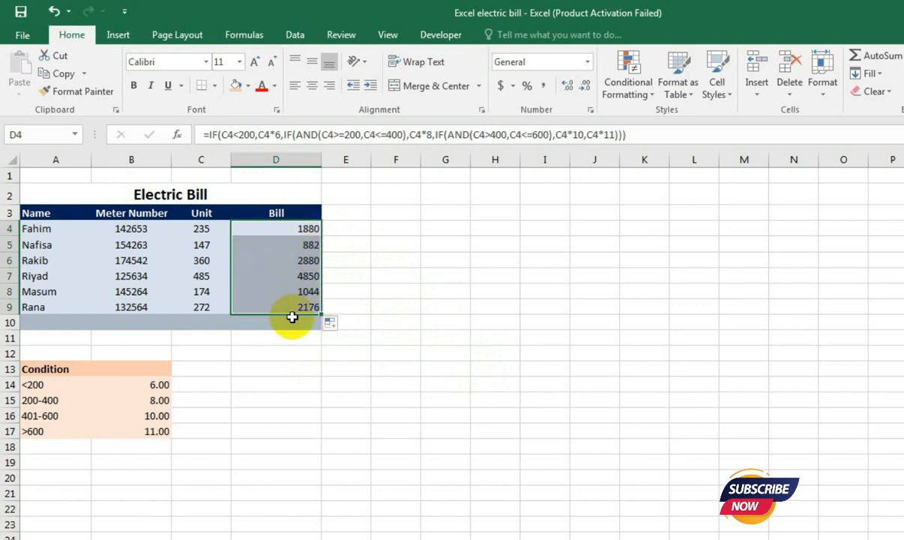
# - Undo the last fill of the bill formula and select D4 to show its formula
pyautogui.hotkey('ctrl', 'z')
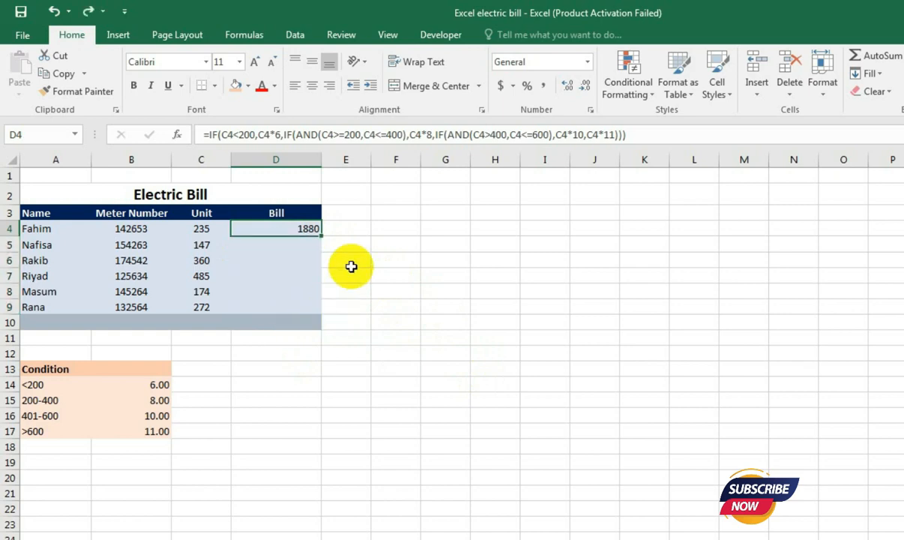
pyautogui.click(301, 247)
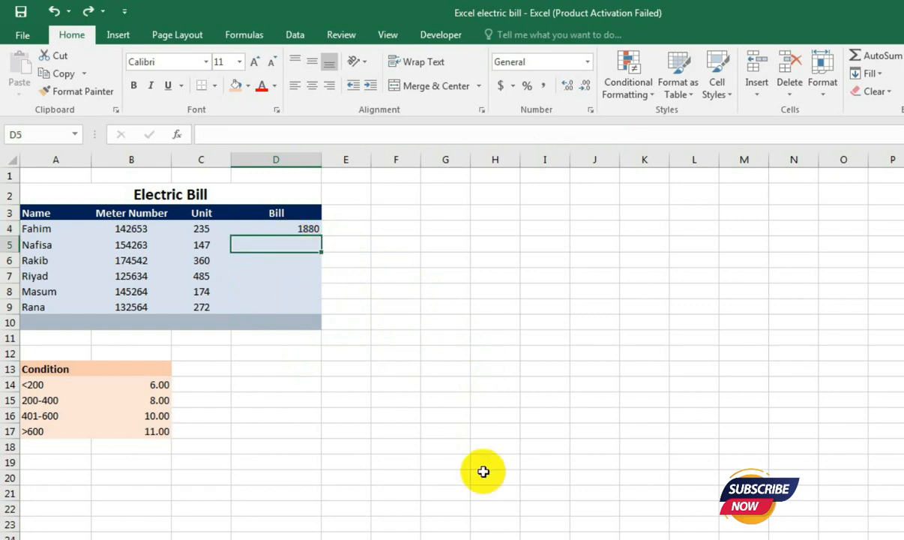
pyautogui.click(313, 228)
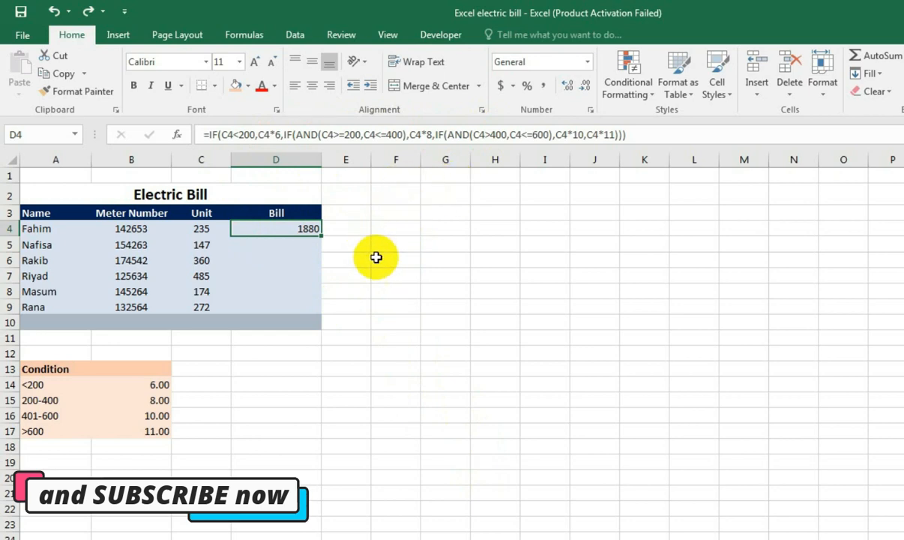
# - Start an IF formula in D5 that tests C5>600 and returns C5*11 when true
pyautogui.click(302, 245)
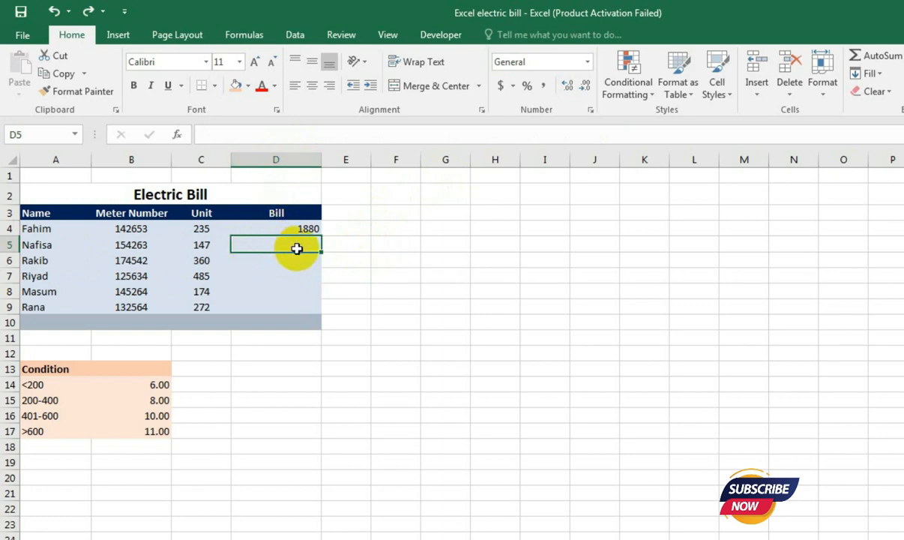
pyautogui.write('=')
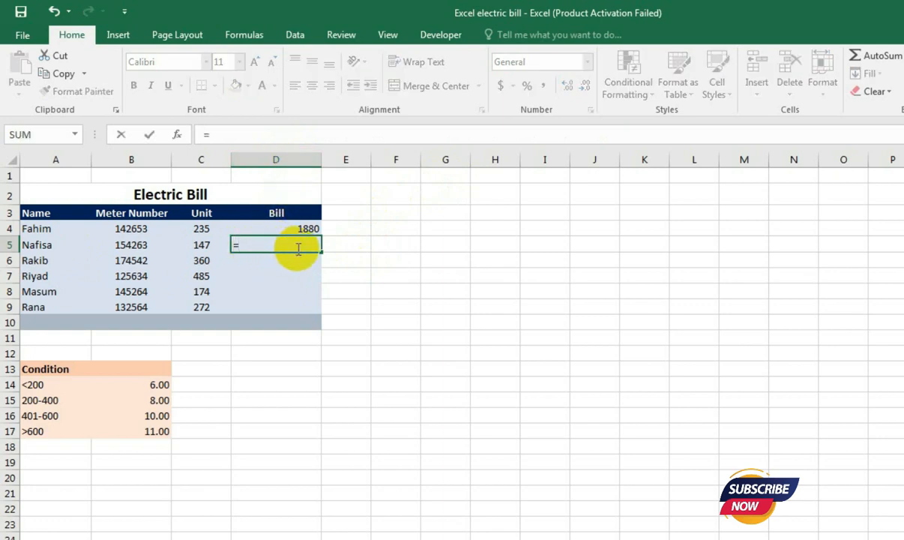
pyautogui.write('if')
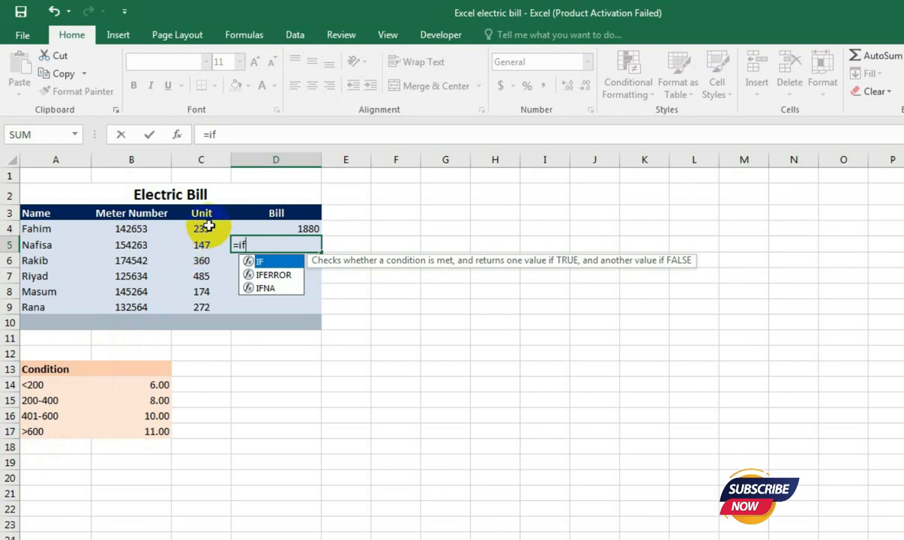
pyautogui.write('(c')
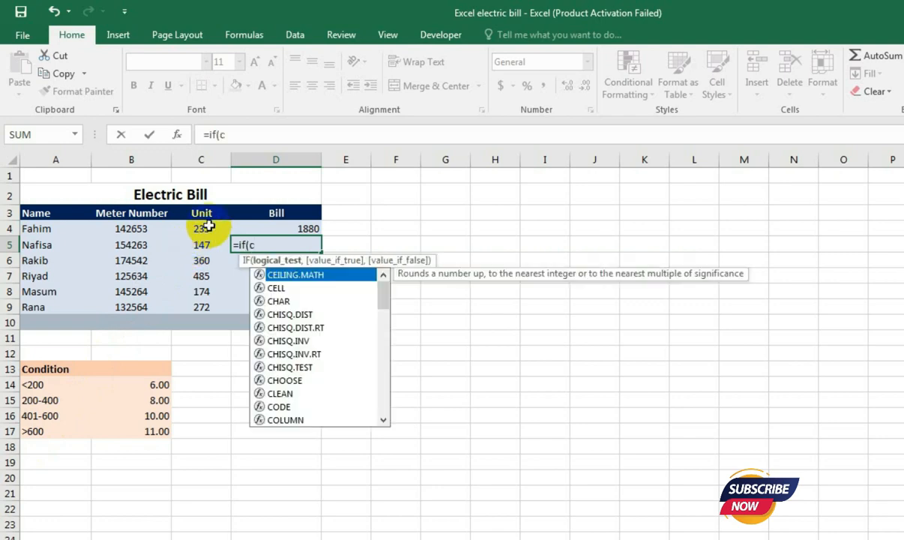
pyautogui.write('5')
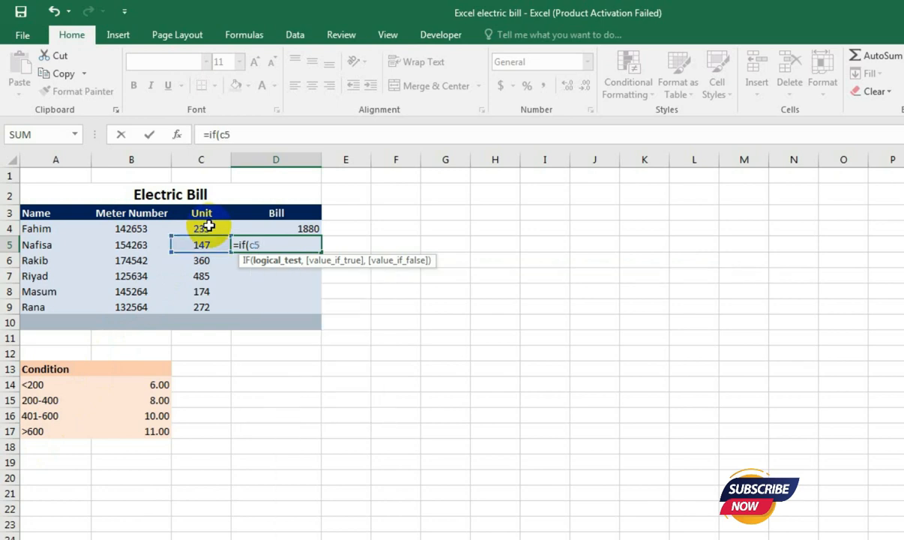
pyautogui.write('>600')
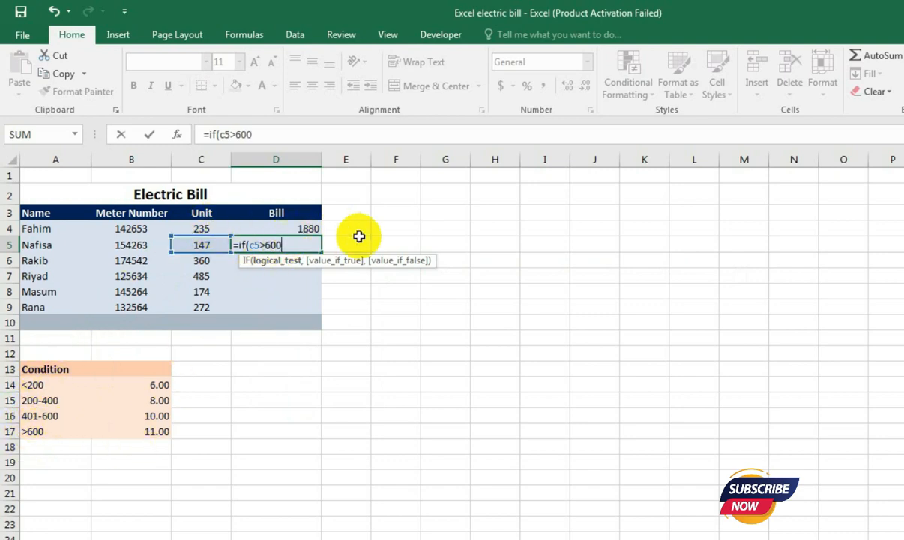
pyautogui.write(',')
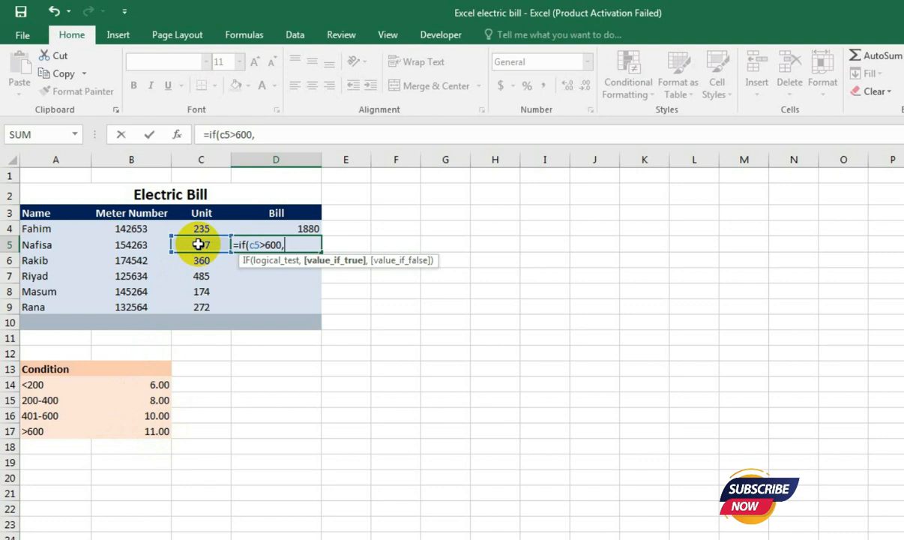
pyautogui.write('c5*11')
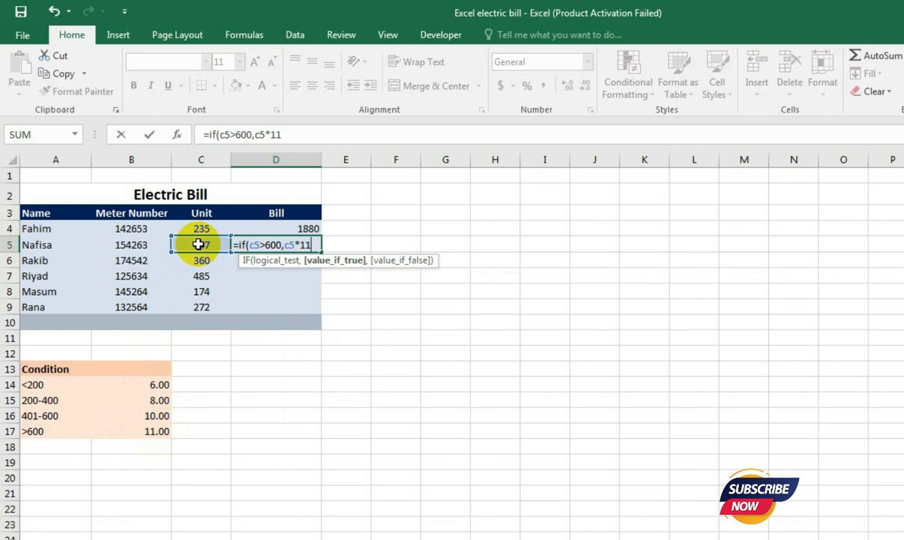
pyautogui.write(',')
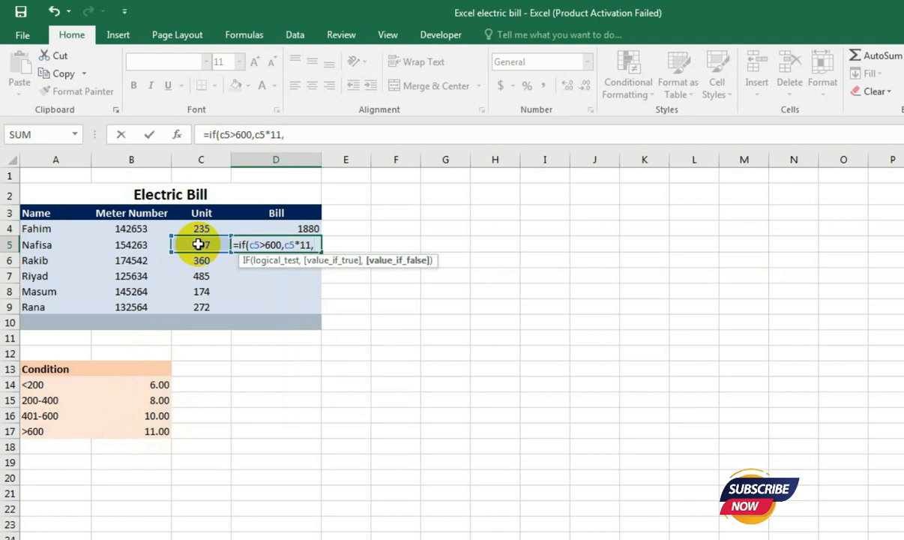
pyautogui.write('if')
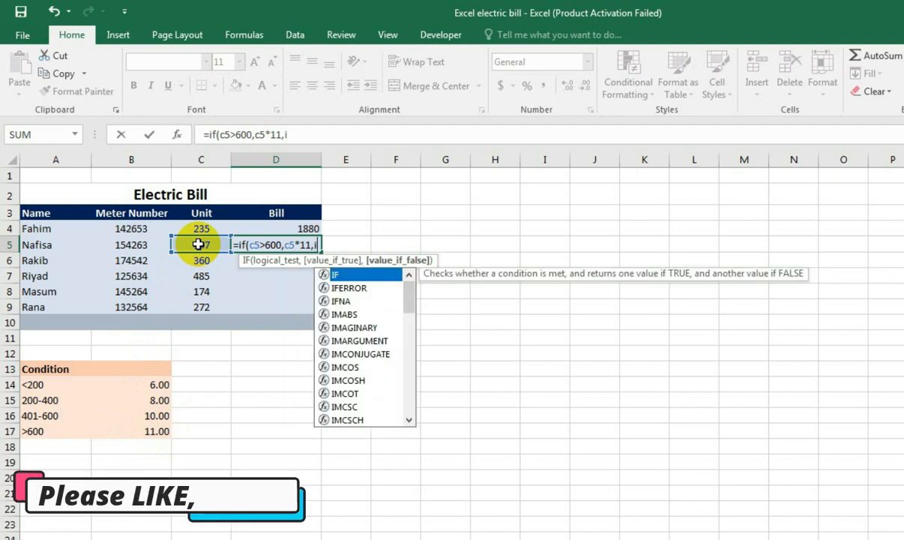
pyautogui.write('(')
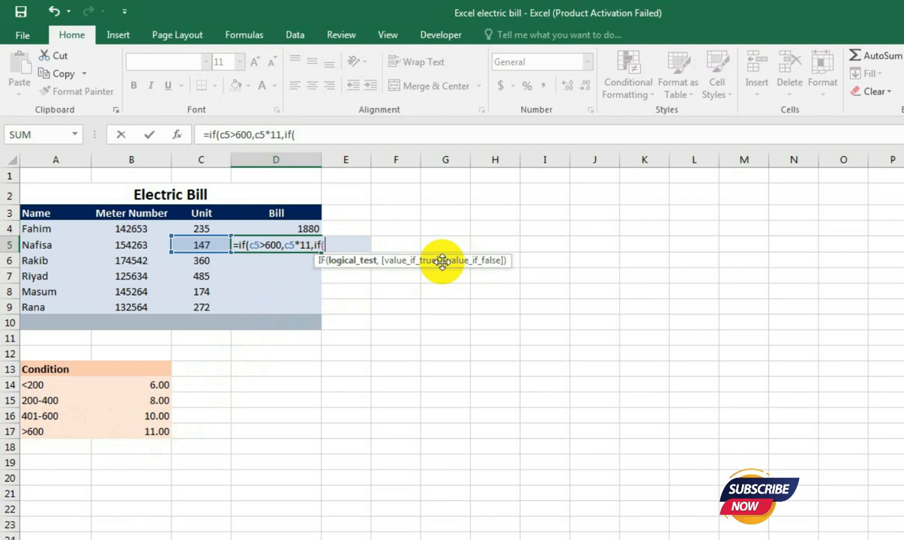
# - Nest a second IF as the false value, testing C5>400 and returning C5*10 when true
pyautogui.write('c')
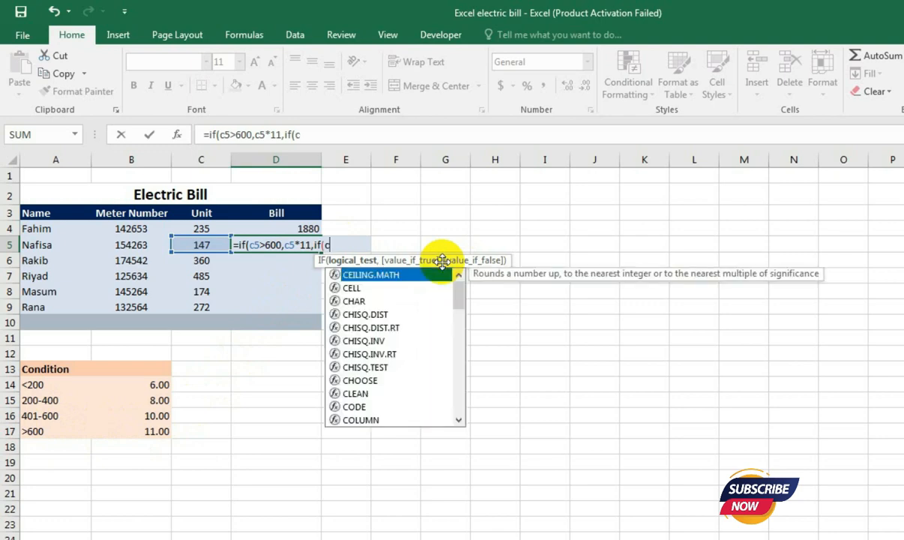
pyautogui.write('5')
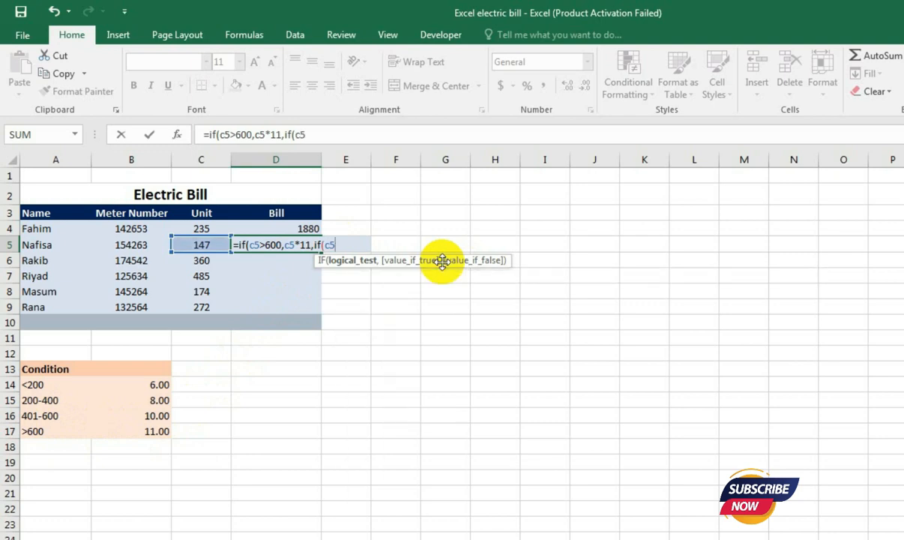
pyautogui.write('>400,')
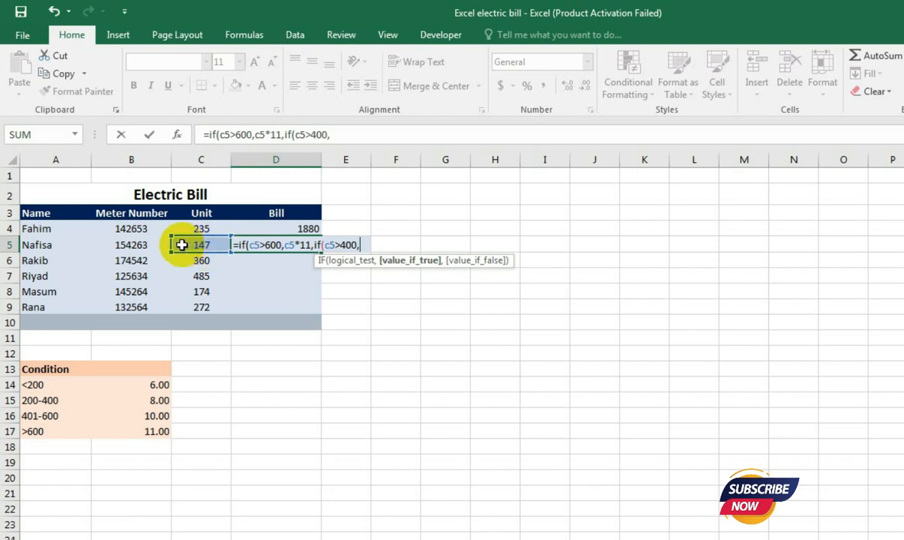
pyautogui.write('c5*')
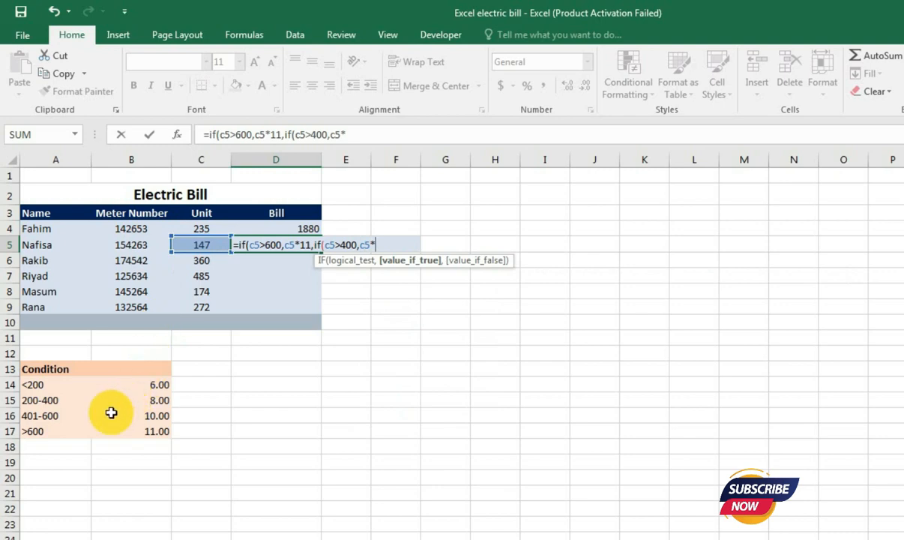
pyautogui.write('10,')
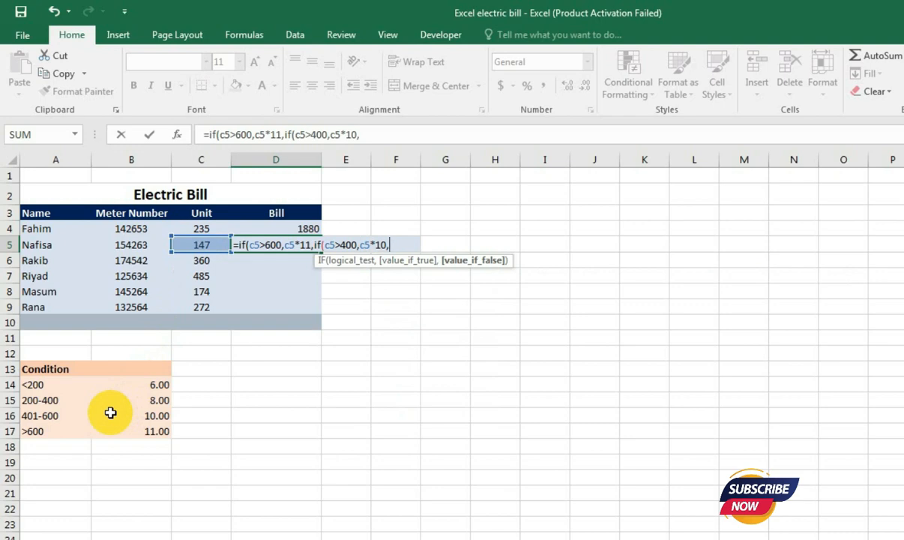
# - Nest a third IF as the next false value, testing C5>=200 and returning C5*8 when true
pyautogui.write('if')
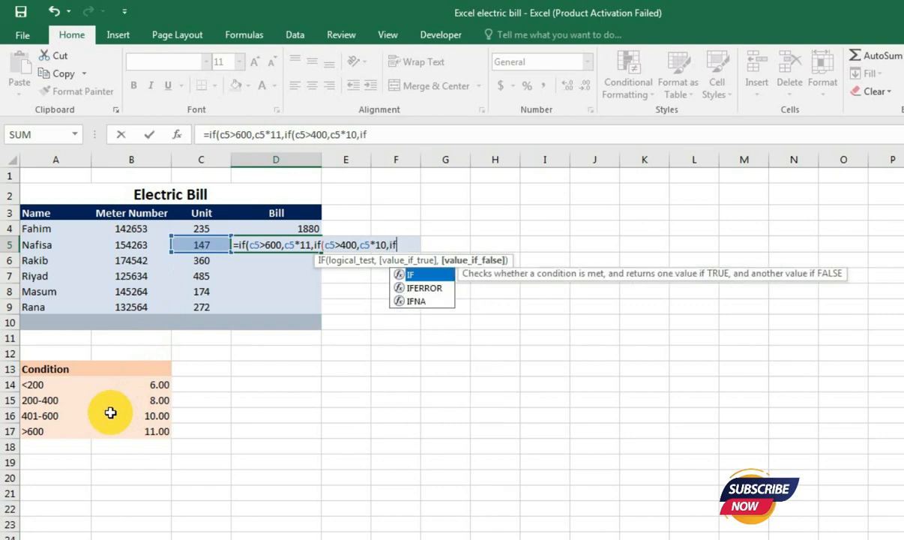
pyautogui.write('(')
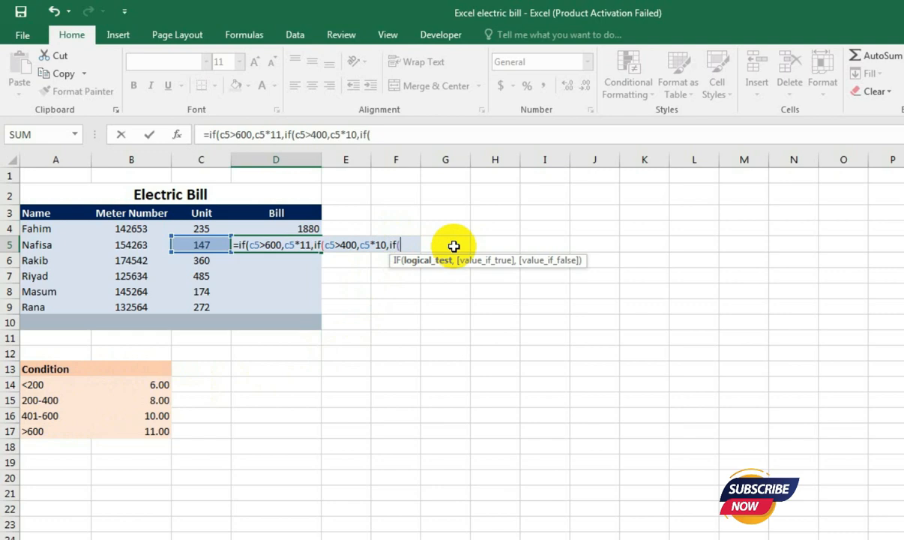
pyautogui.write('c5>=')
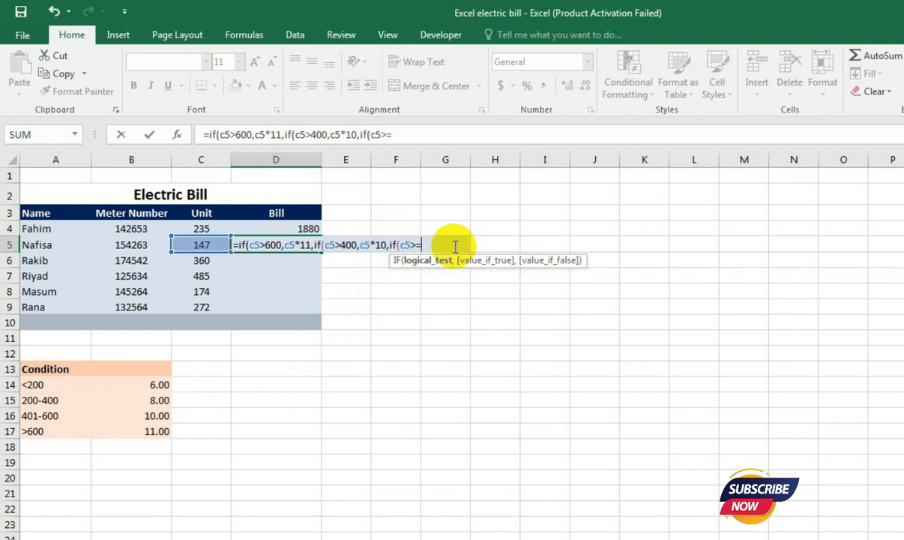
pyautogui.write('200,')
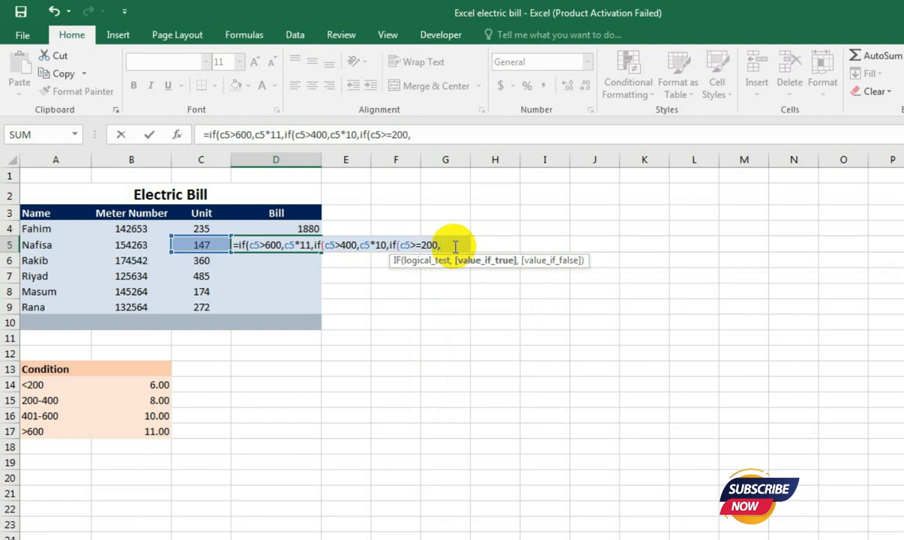
pyautogui.write('c')
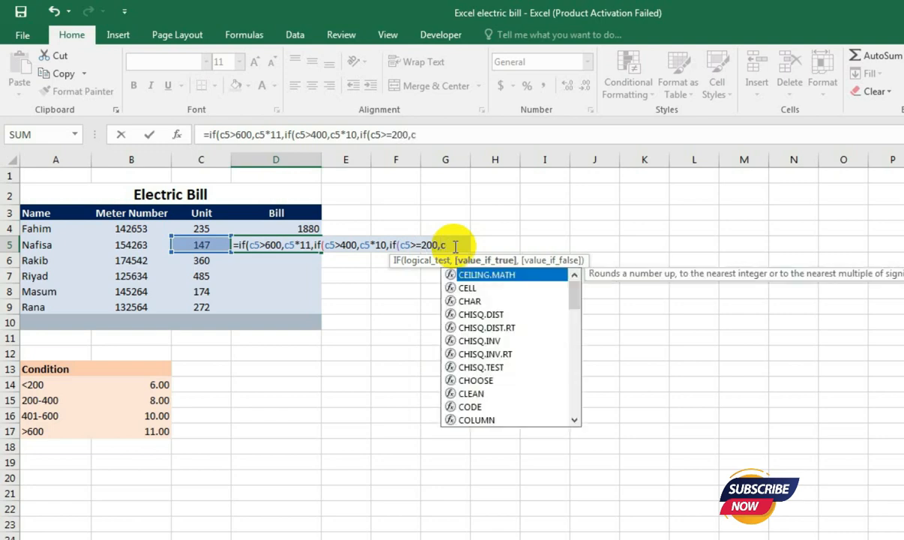
pyautogui.write('5*8')
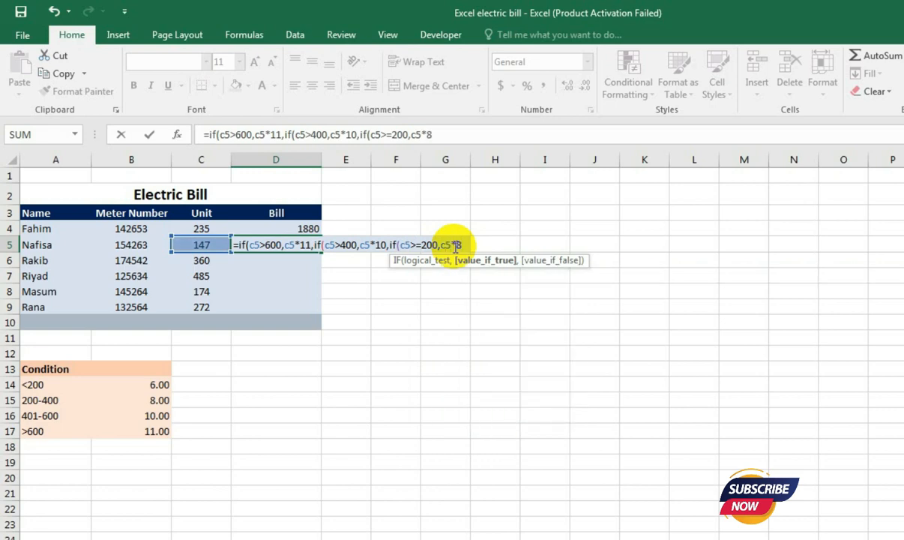
pyautogui.write(',')
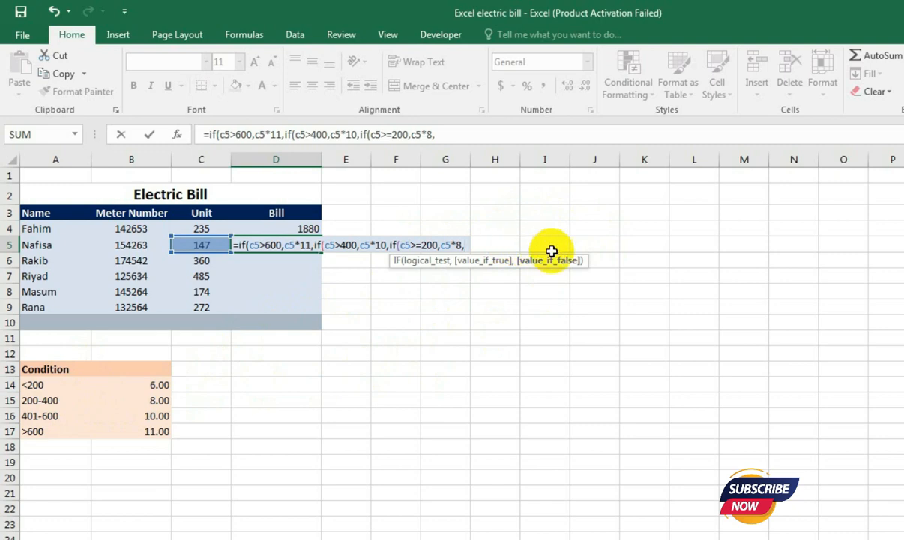
# - Return C5*6 as the final false value, close all three IFs and commit the formula in D5
pyautogui.write('c5*')
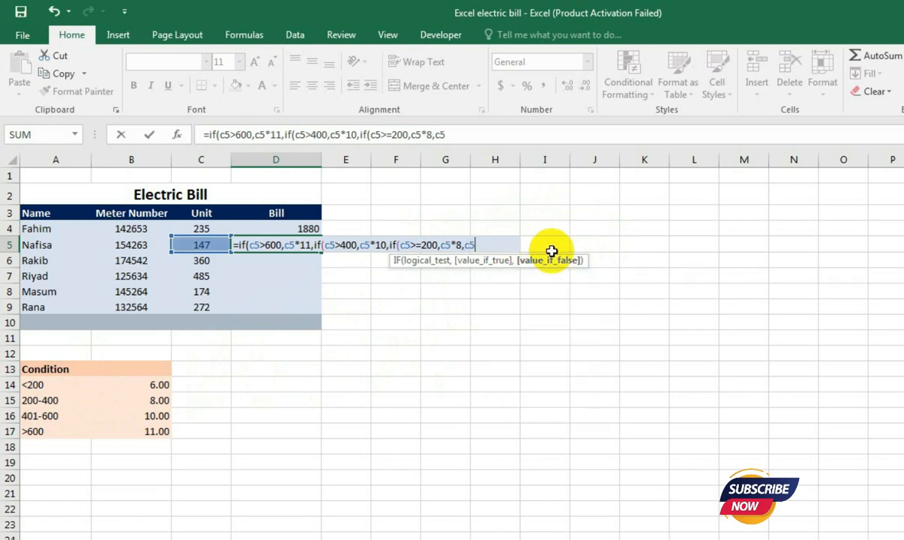
pyautogui.write('6')
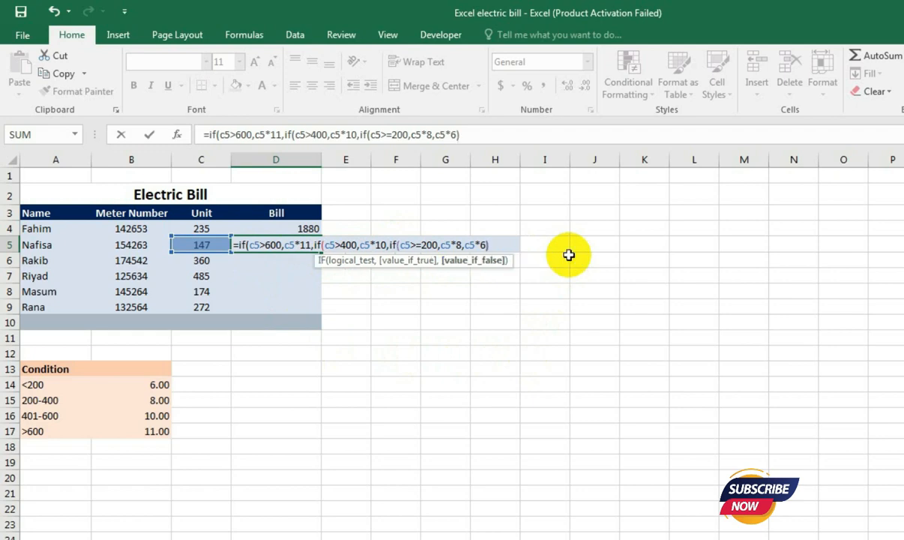
pyautogui.write(')')
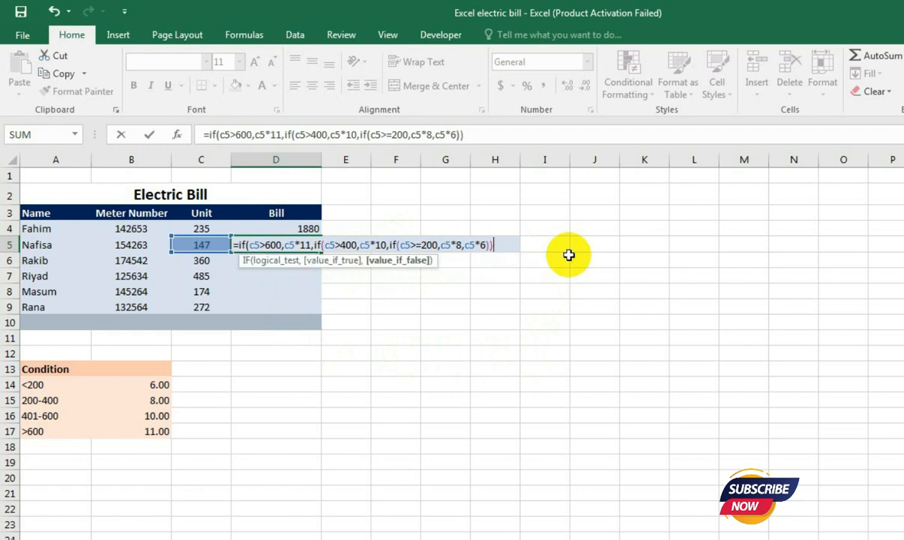
pyautogui.write(')')
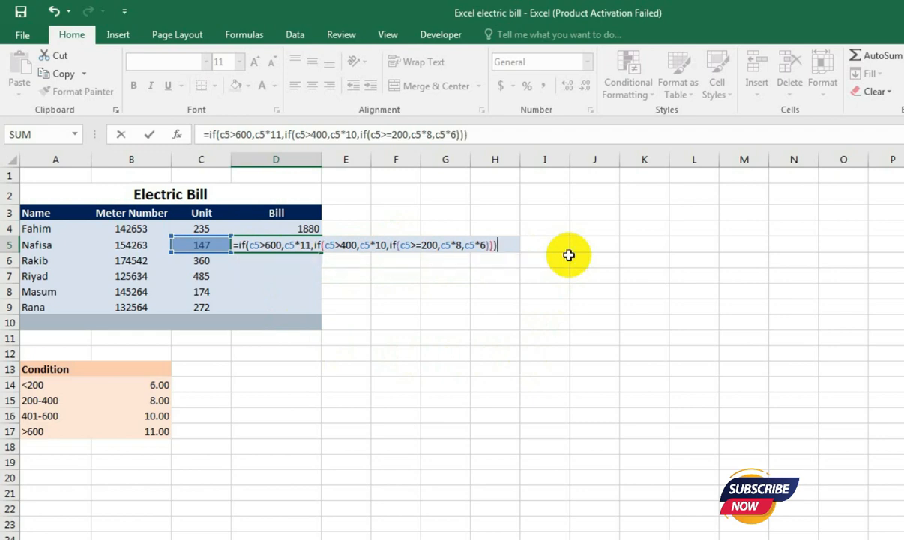
pyautogui.press('Return')
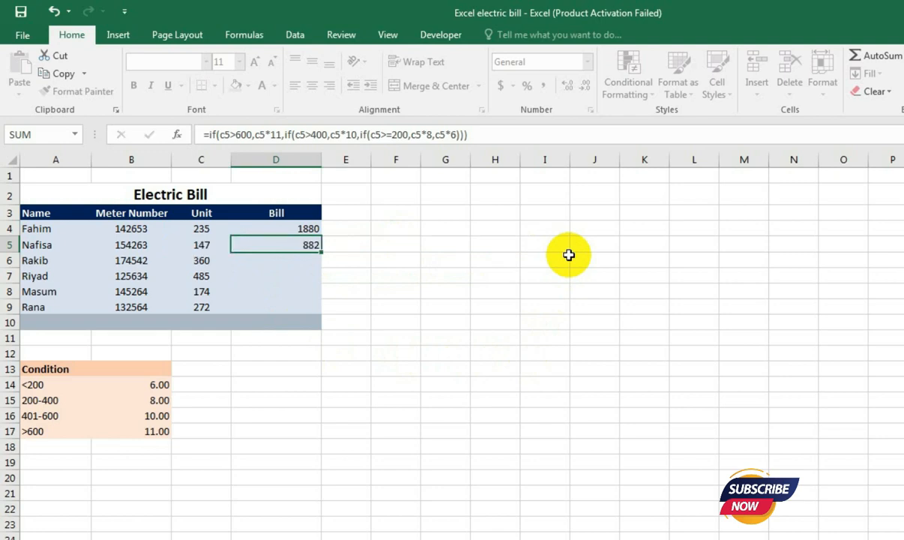
pyautogui.press('Up')
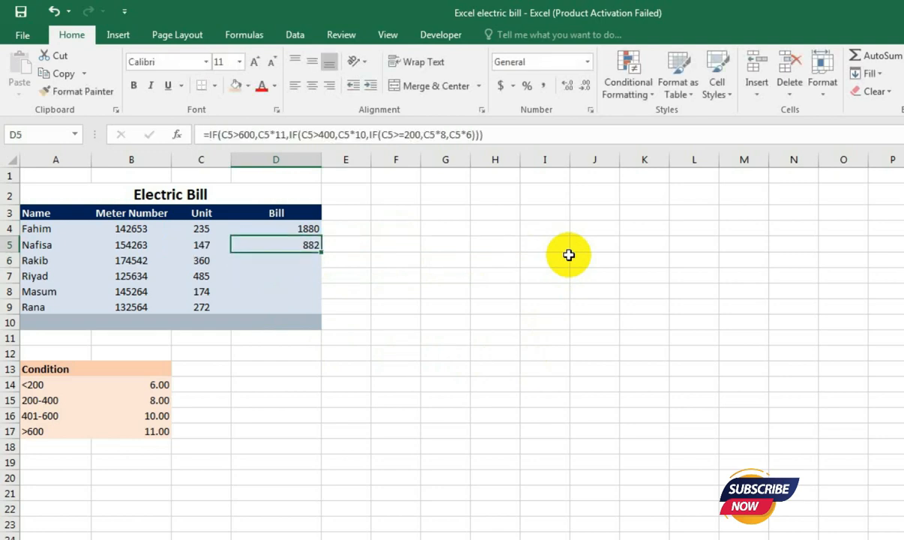